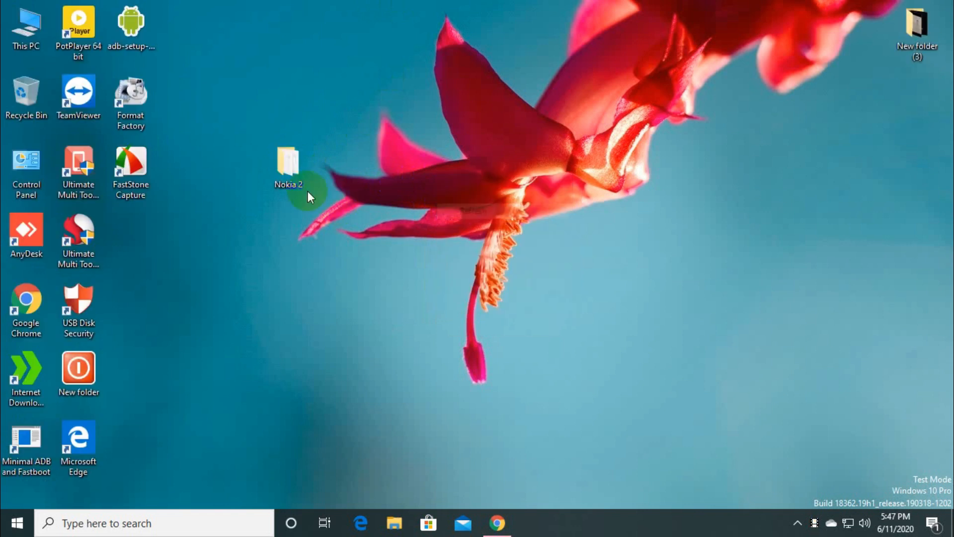
Step: Open the Nokia 2 folder and extract OSTLA_v6.2.8.7z into its own OSTLA_v6.2.8 folder with 7-Zip
left_click(359, 169)
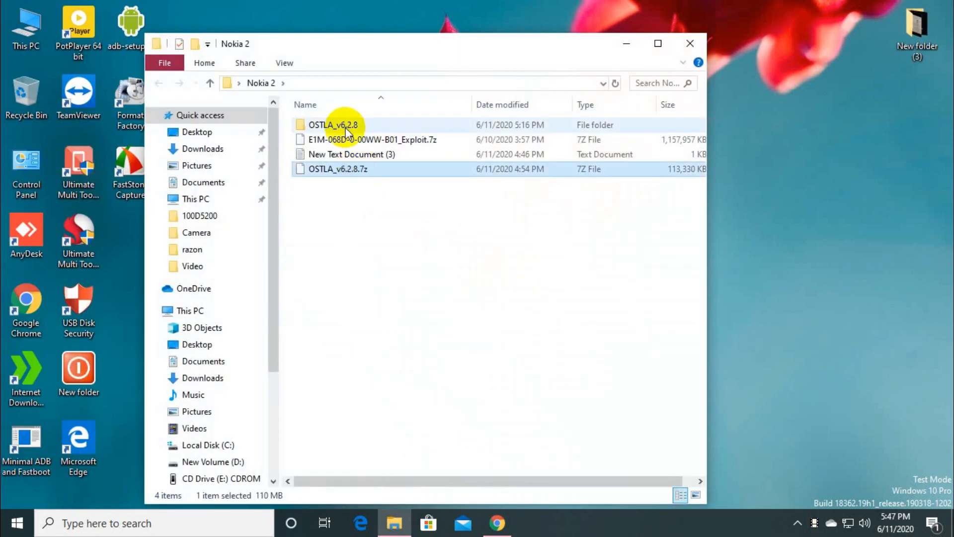
right_click(349, 170)
mouse_move(381, 211)
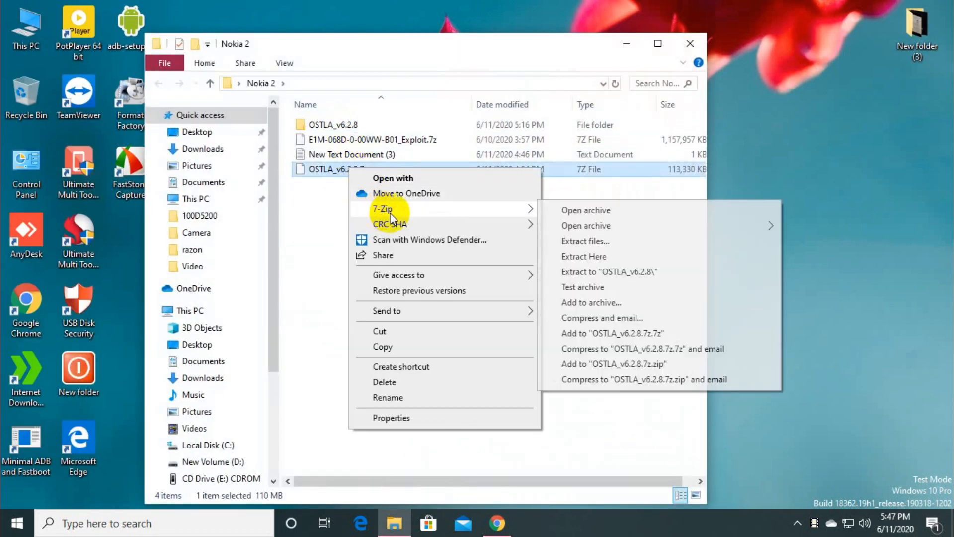
left_click(606, 271)
left_click(480, 339)
Step: Run the launcher inside the OSTLA_v6.2.8 folder and complete the OST LA setup wizard
double_click(327, 124)
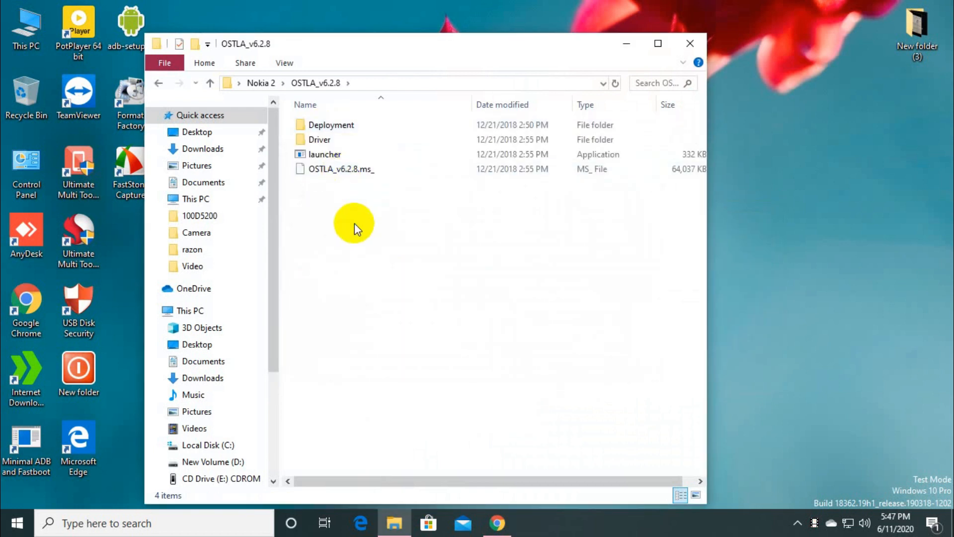
double_click(329, 158)
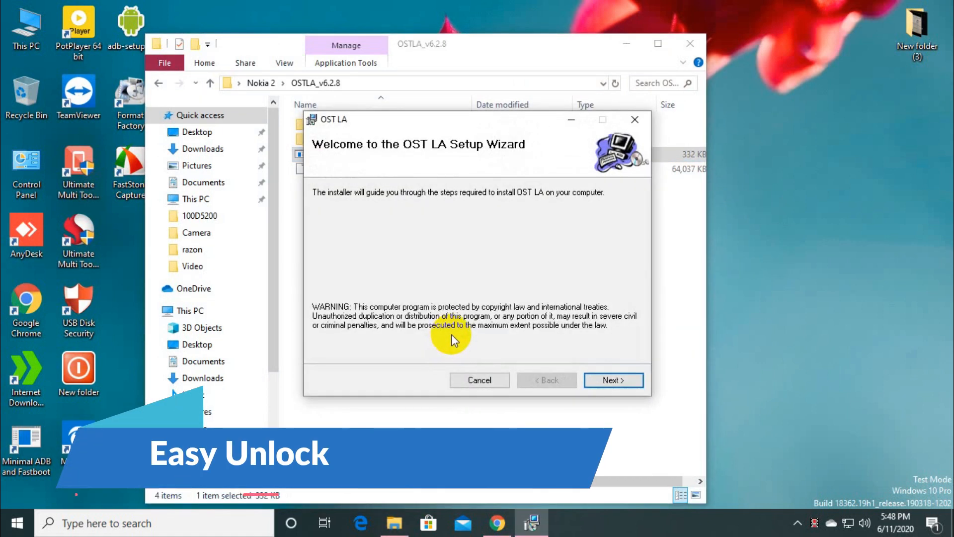
left_click(605, 379)
left_click(605, 378)
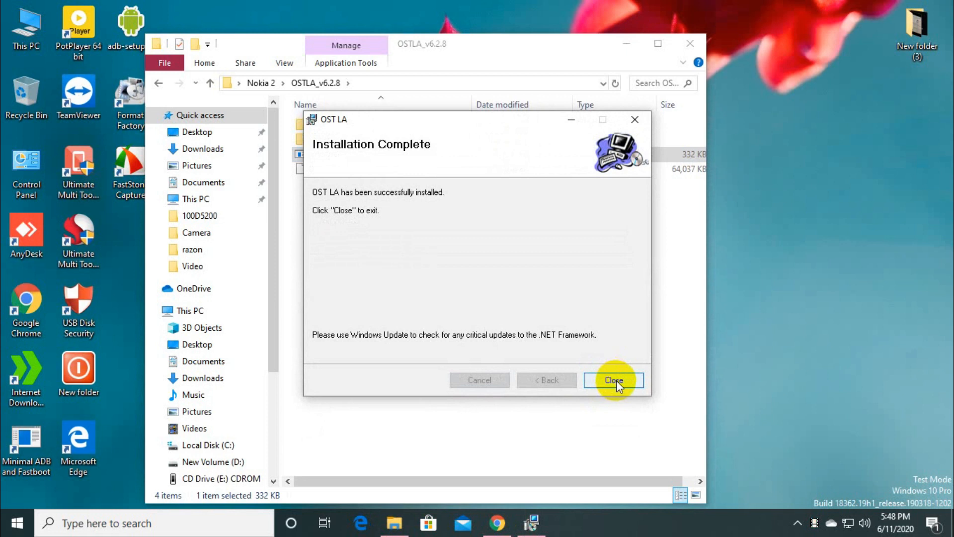
left_click(614, 379)
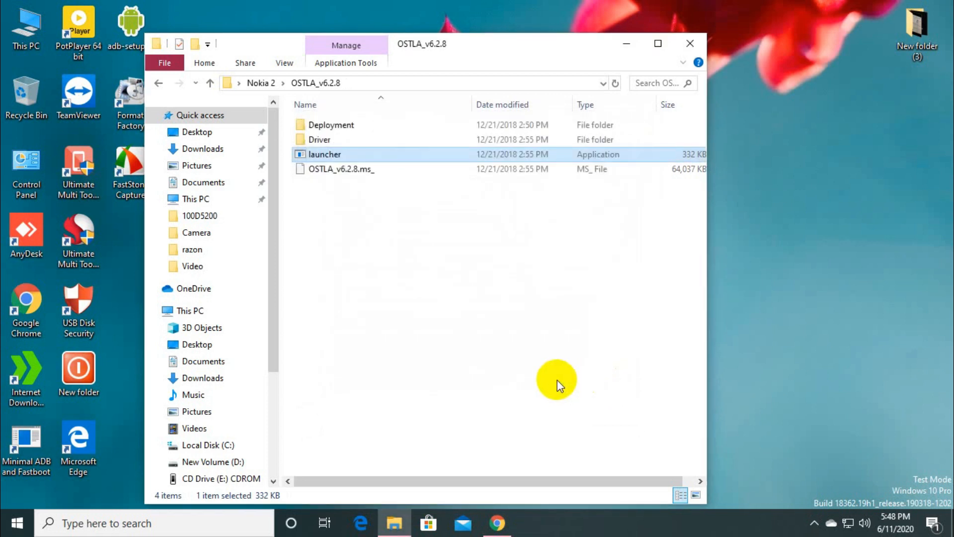
Step: Return to the Nokia 2 folder and extract E1M-068D-0-00WW-B01_Exploit.7z into its own folder with 7-Zip
left_click(211, 84)
left_click(356, 137)
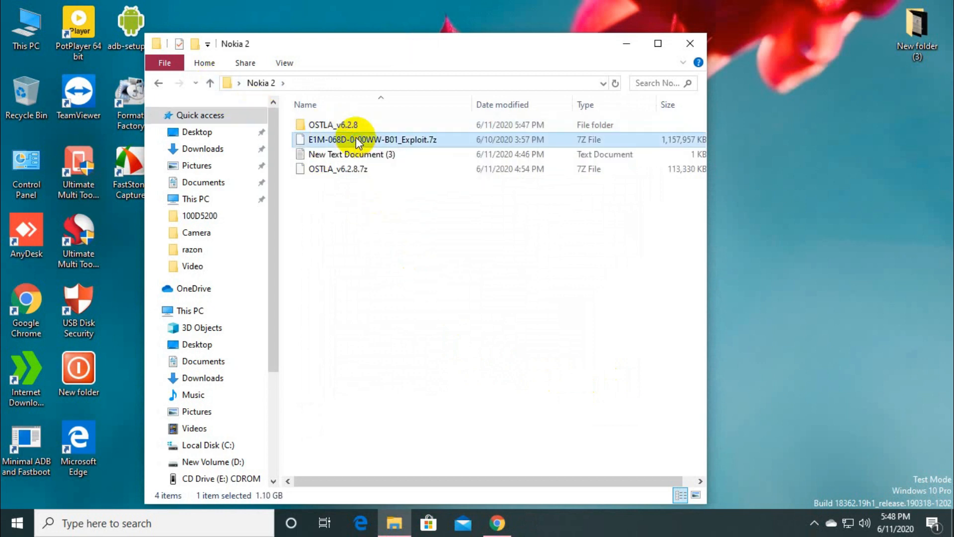
right_click(356, 137)
mouse_move(383, 178)
left_click(583, 242)
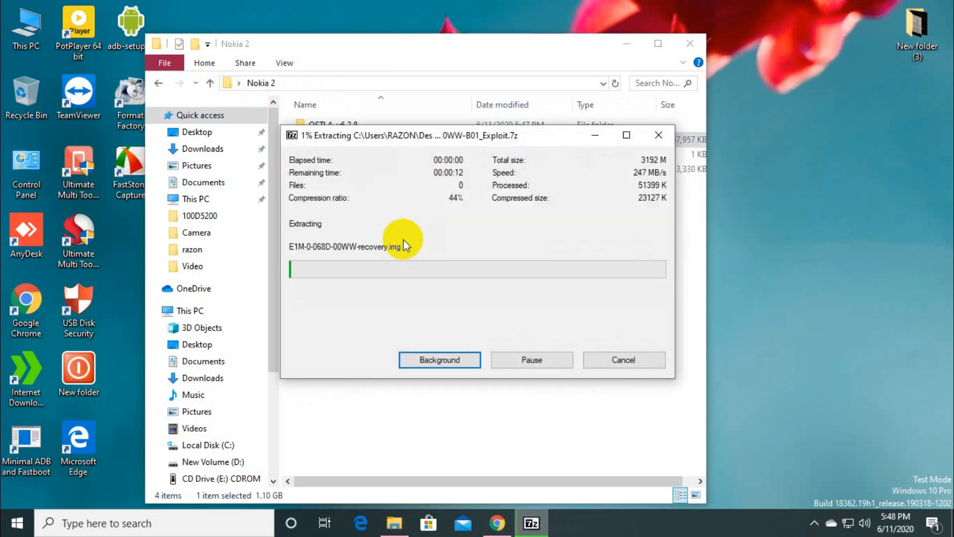
left_click_drag(442, 139, 561, 150)
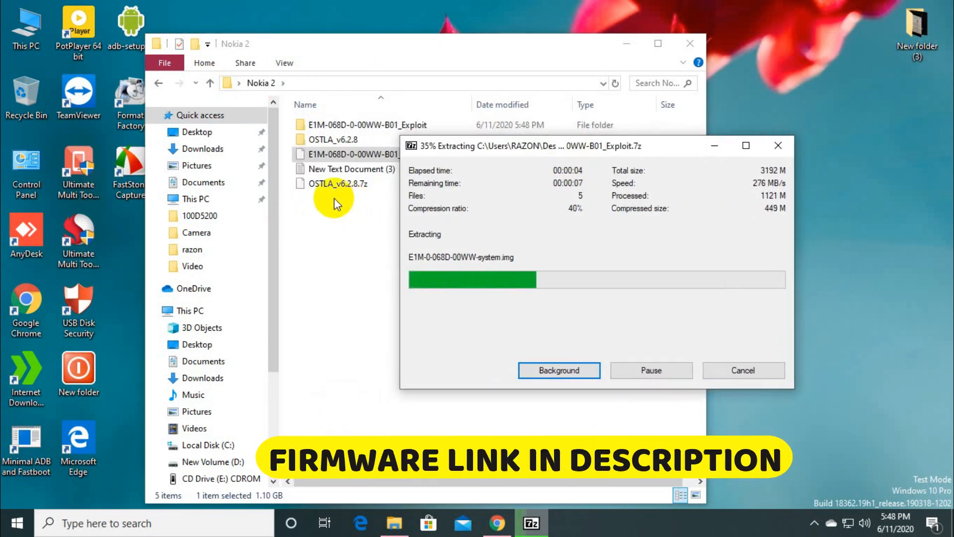
Step: Open a system utility from the Start button's quick-access menu
right_click(17, 522)
left_click(82, 228)
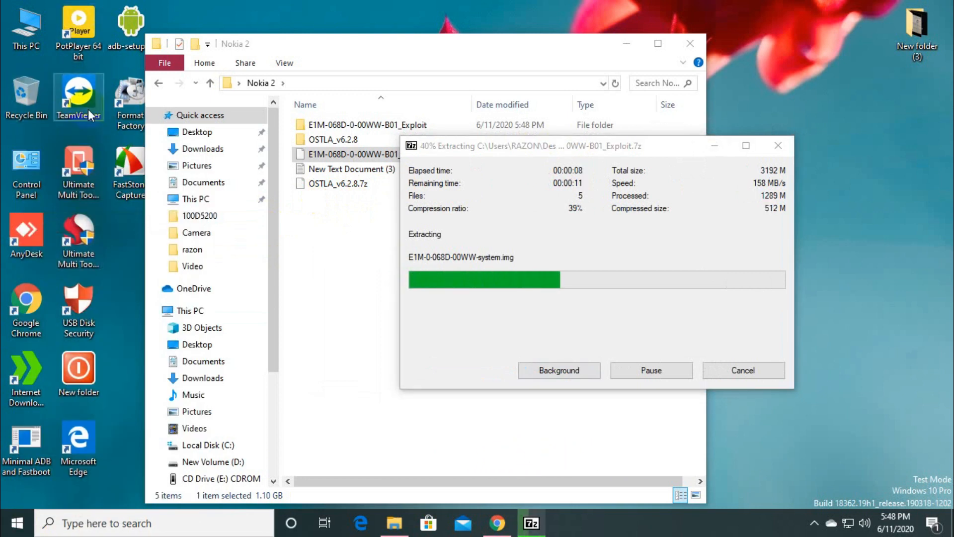
left_click(361, 191)
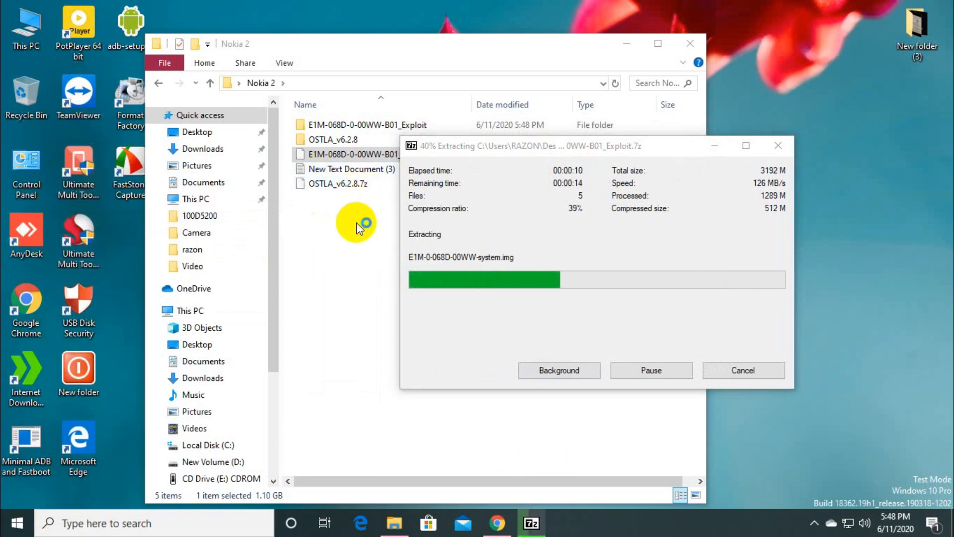
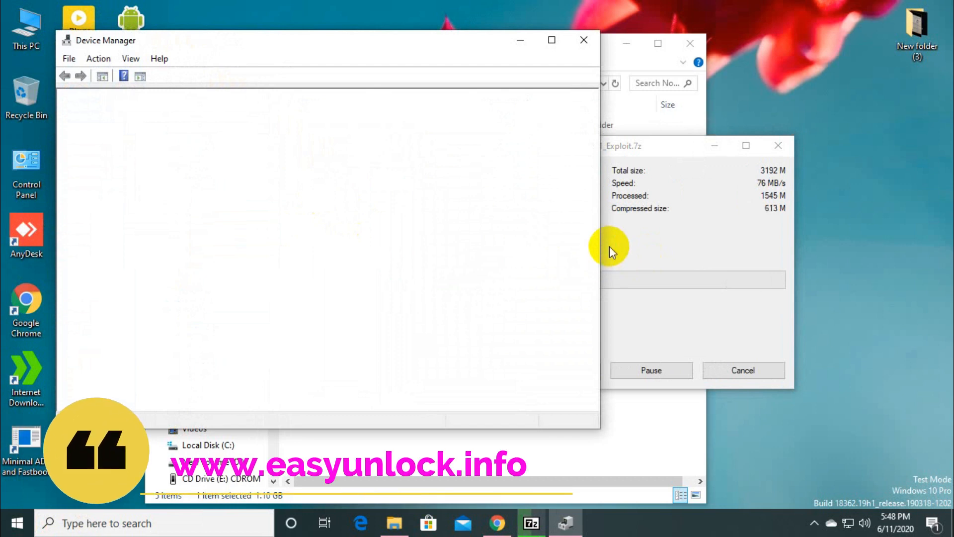
Step: Move the Device Manager window aside so it sits next to the 7-Zip extraction progress window
left_click(651, 191)
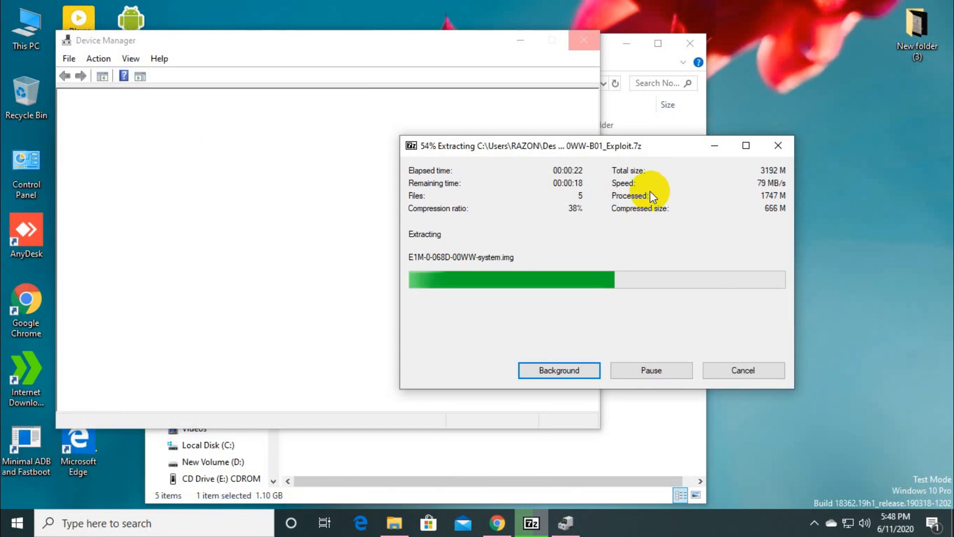
left_click_drag(603, 124, 277, 175)
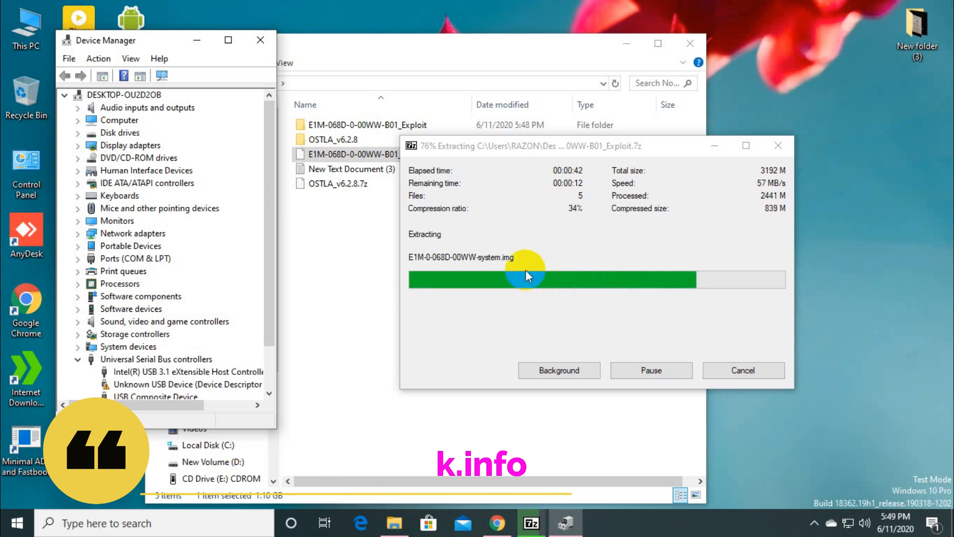
left_click(505, 32)
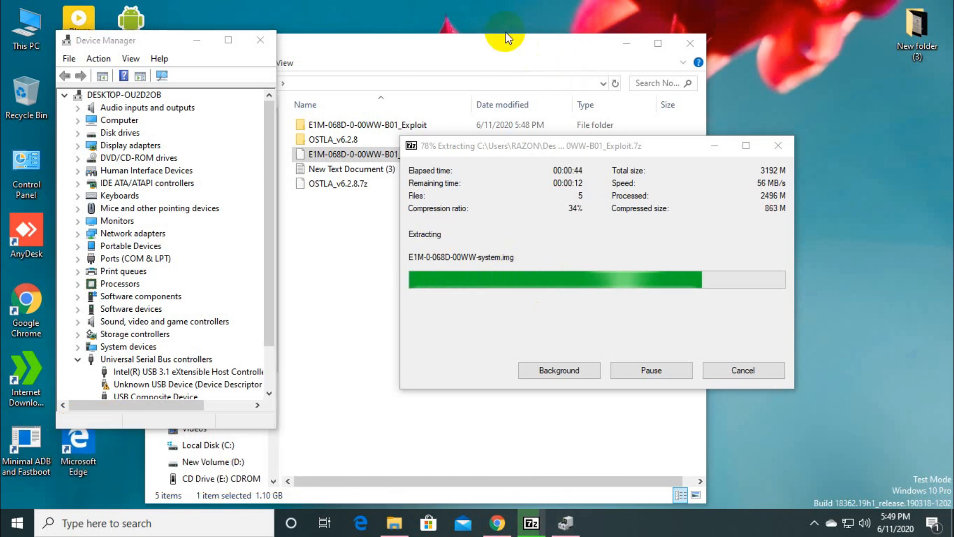
right_click(500, 22)
left_click(532, 63)
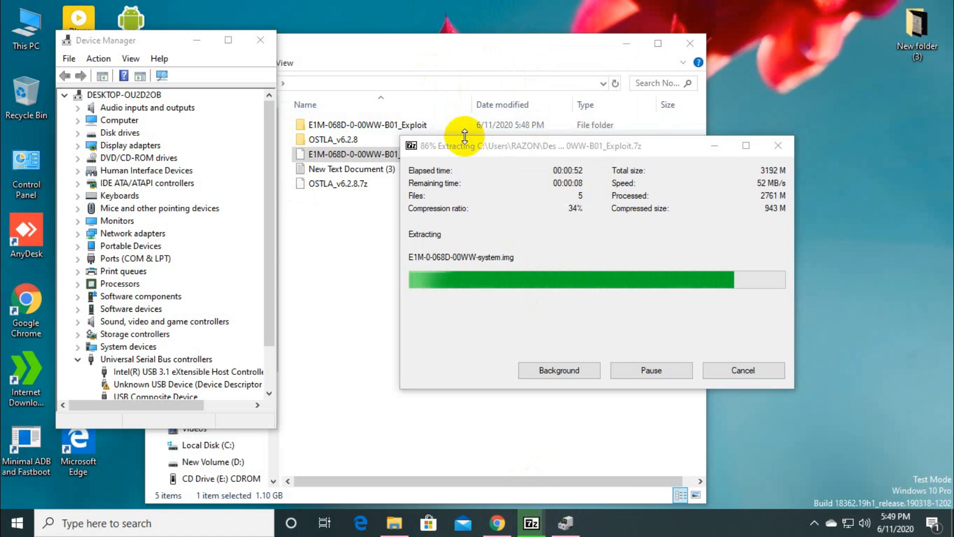
right_click(448, 15)
left_click(544, 1)
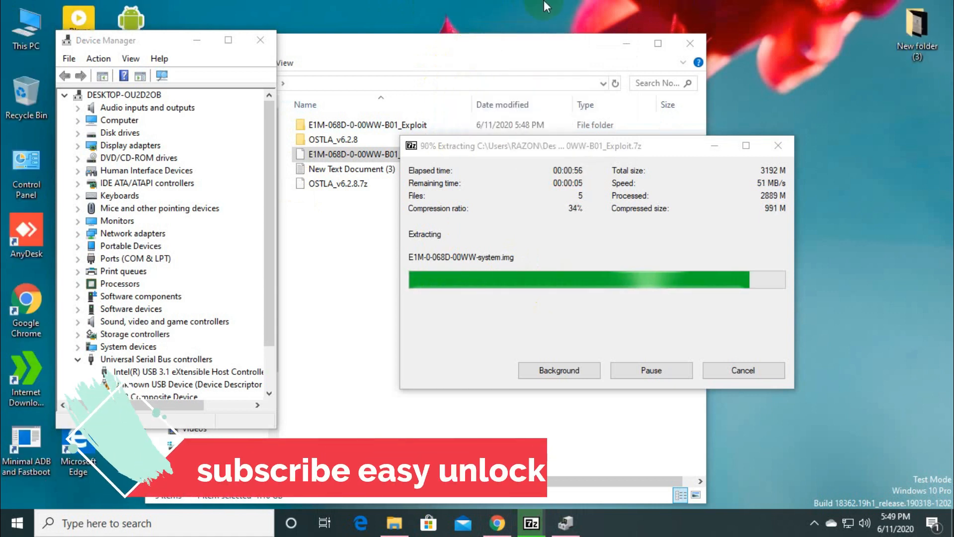
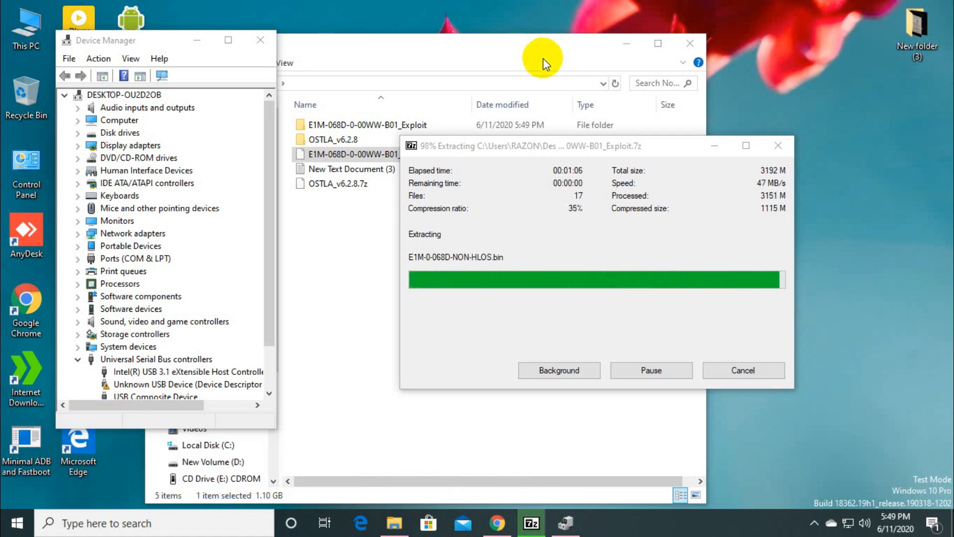
right_click(472, 8)
left_click(502, 48)
right_click(485, 10)
left_click(509, 51)
right_click(493, 20)
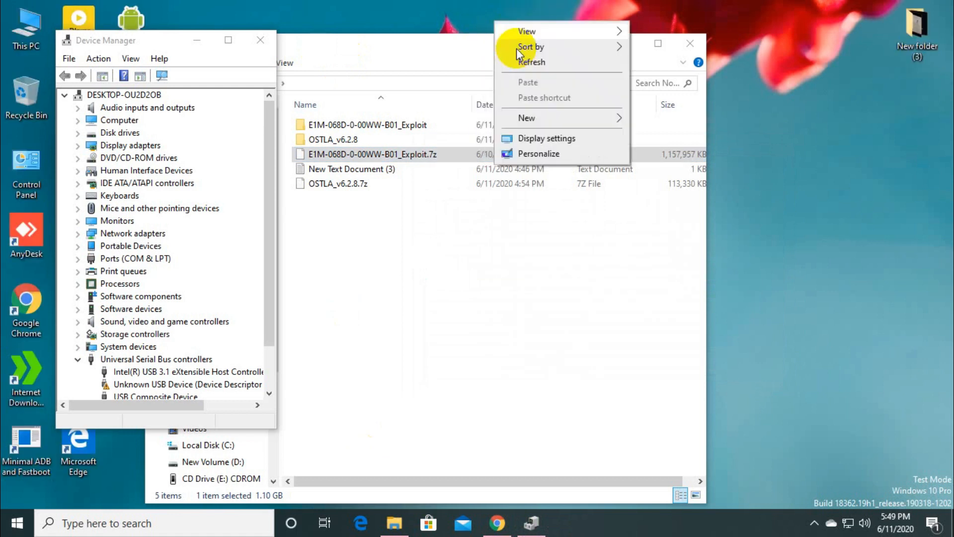
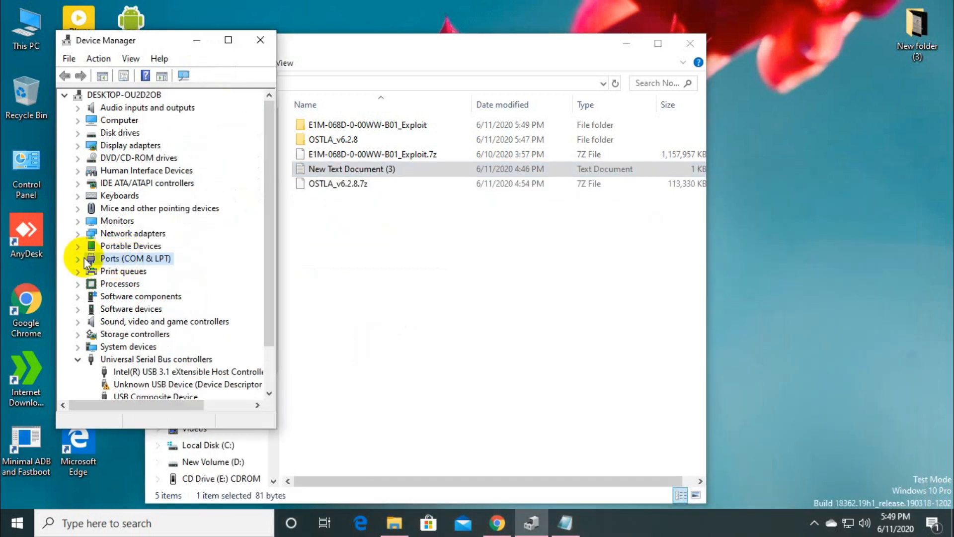
Step: Expand Portable Devices to check for the connected Nokia 2, then collapse it and the USB controllers
left_click(80, 248)
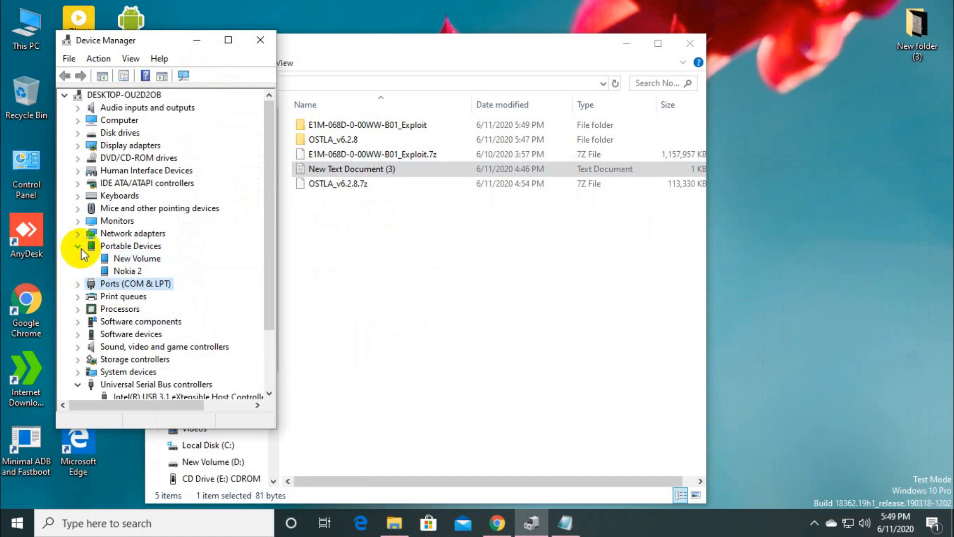
left_click(80, 248)
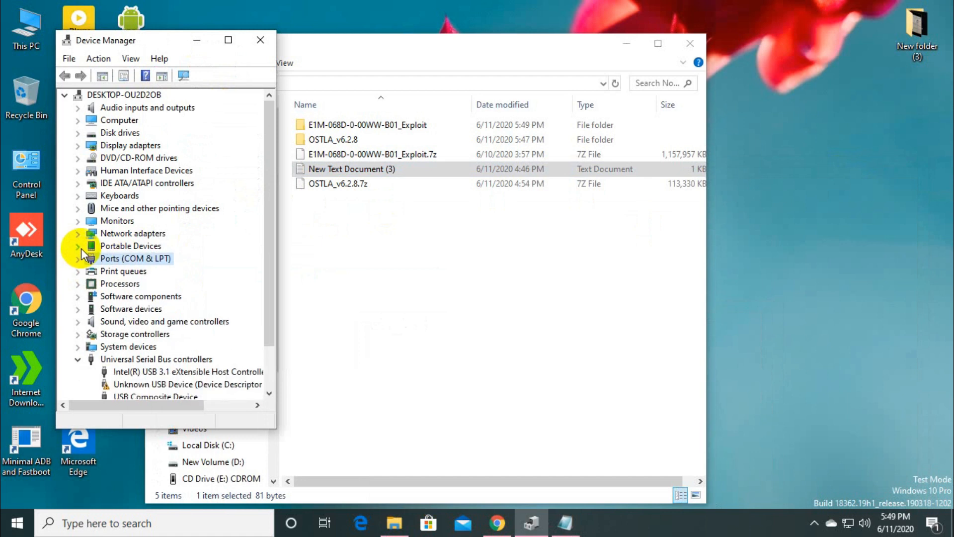
left_click(77, 359)
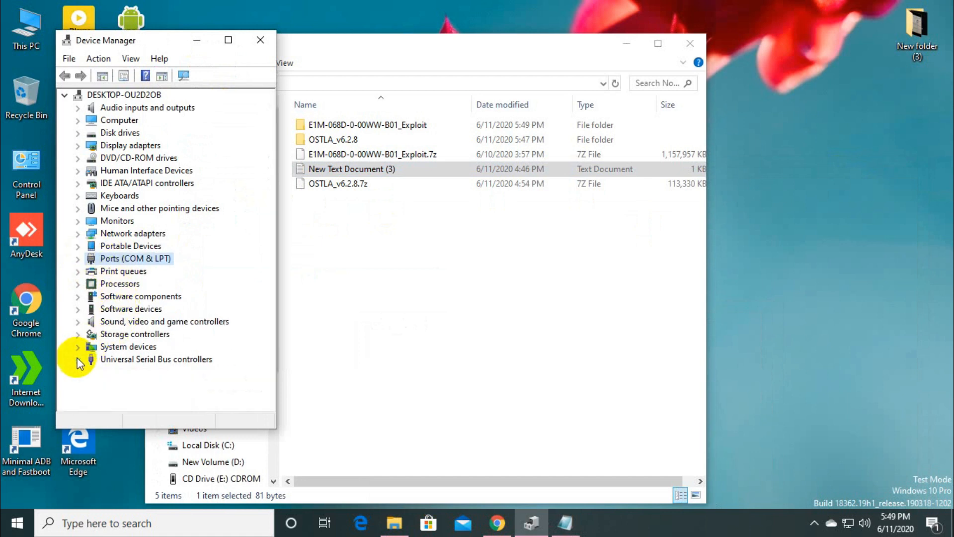
Step: Open the Advanced properties of the Realtek PCIe GBE Family Controller network adapter
double_click(129, 235)
right_click(184, 246)
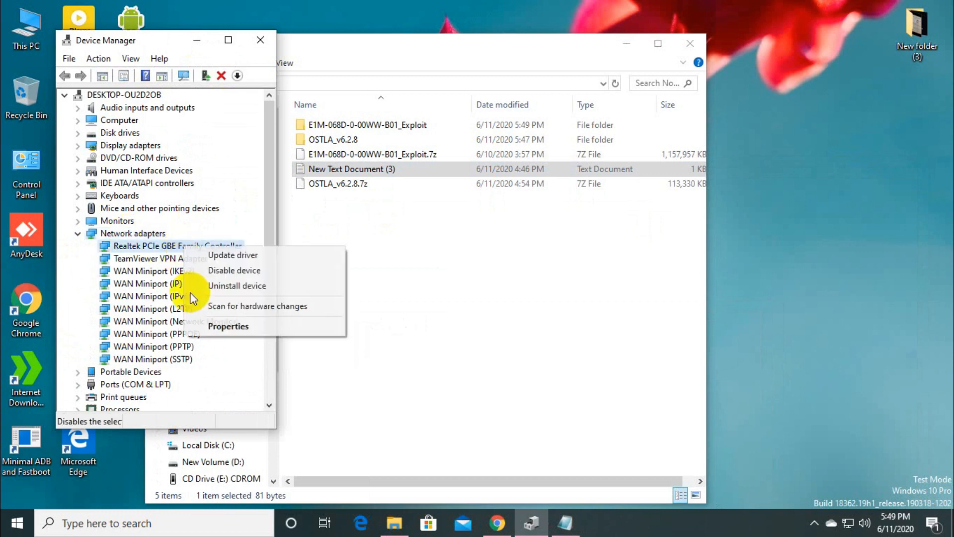
left_click(200, 325)
left_click(144, 111)
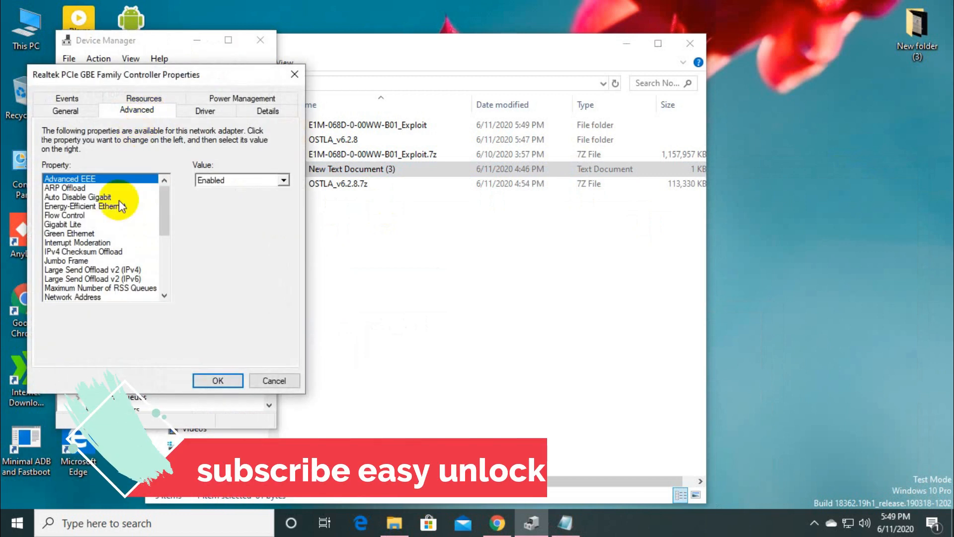
Step: Set the adapter's Network Address property to a pasted MAC address value and apply it
scroll(74, 263, "down", 1)
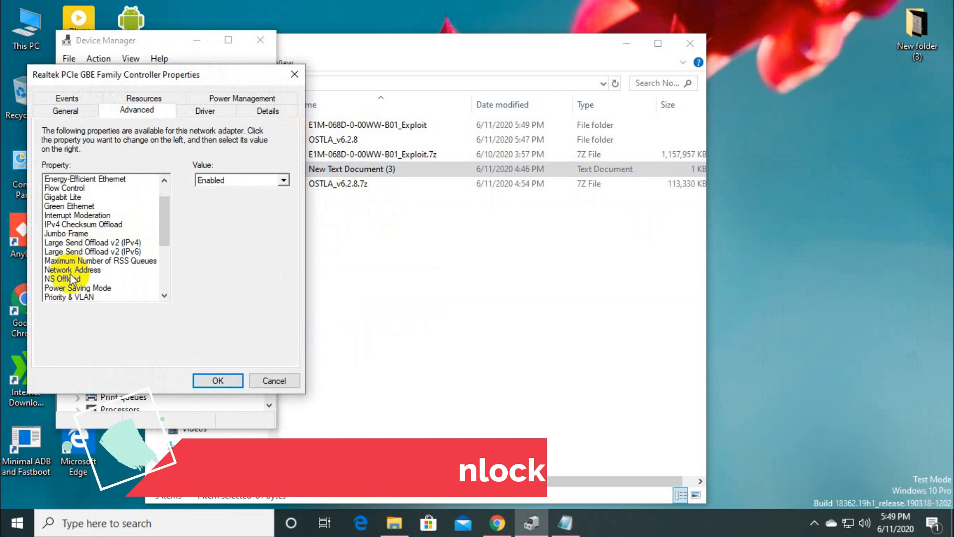
left_click(72, 269)
left_click(188, 179)
right_click(241, 184)
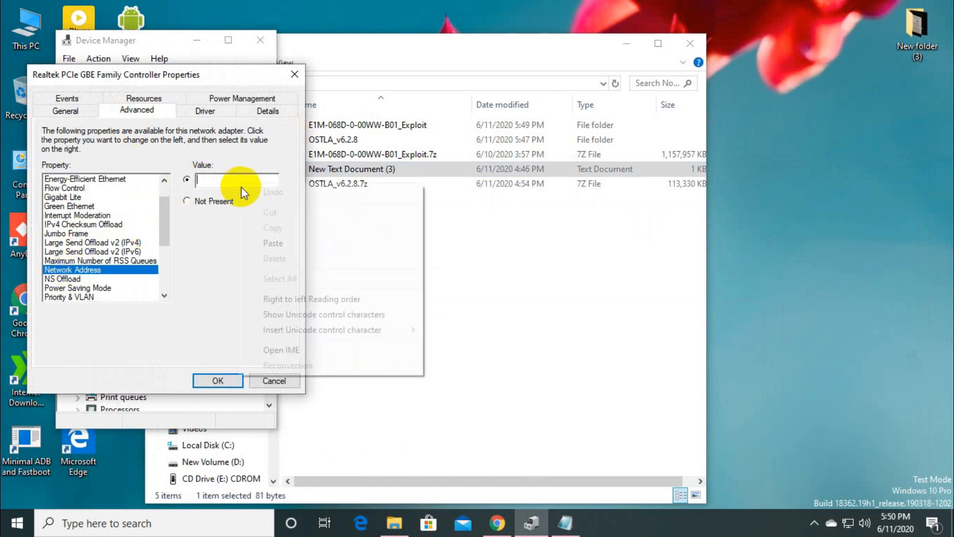
left_click(260, 240)
left_click(217, 377)
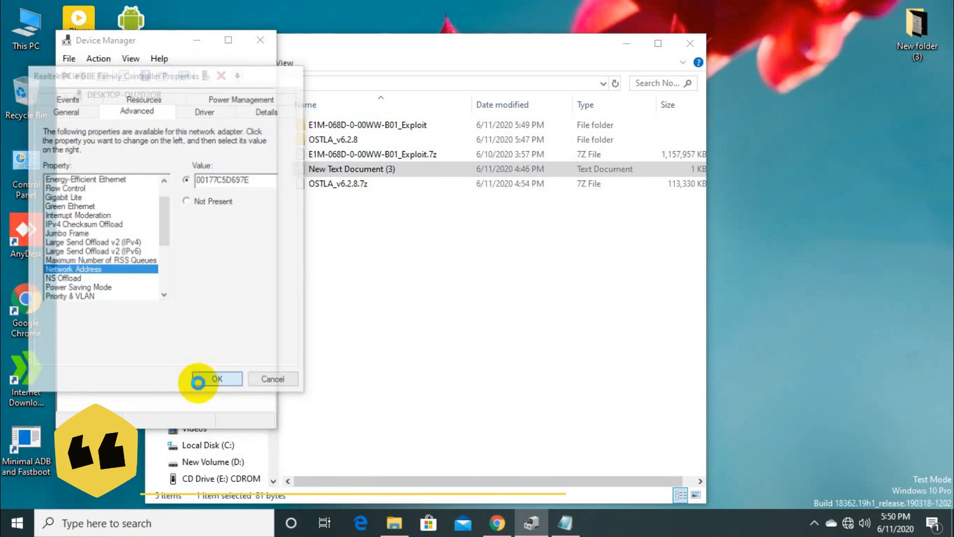
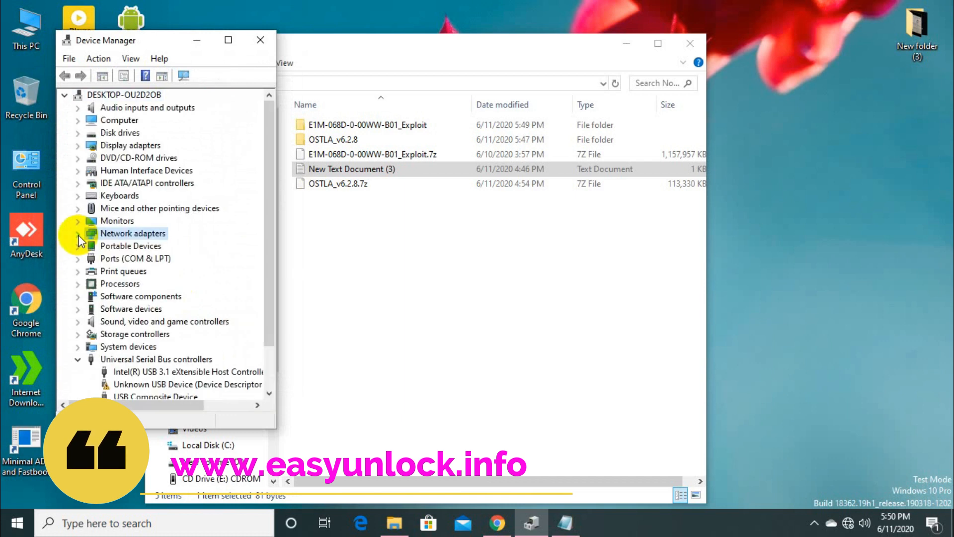
Step: Collapse the Universal Serial Bus controllers and open This PC in a File Explorer window placed beside Device Manager
left_click(78, 358)
double_click(26, 30)
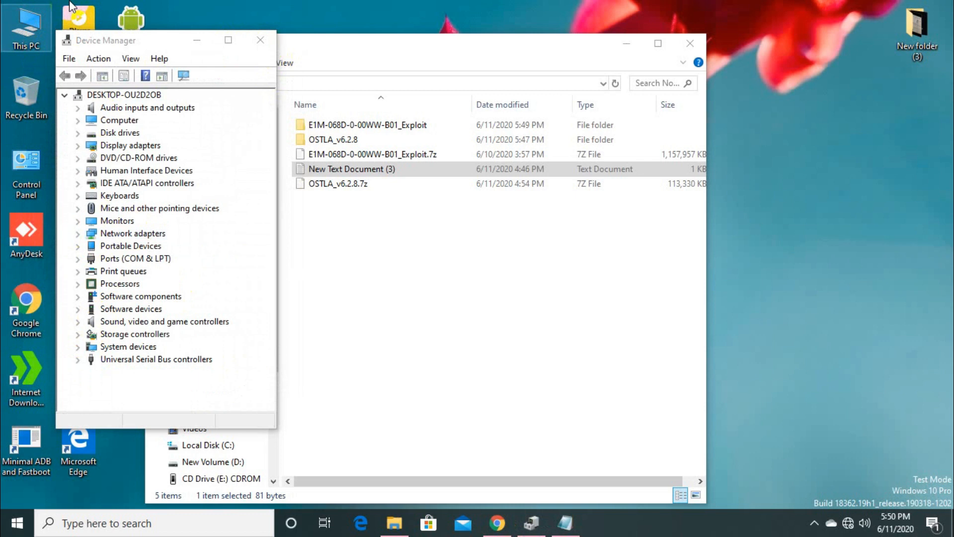
left_click_drag(431, 42, 695, 180)
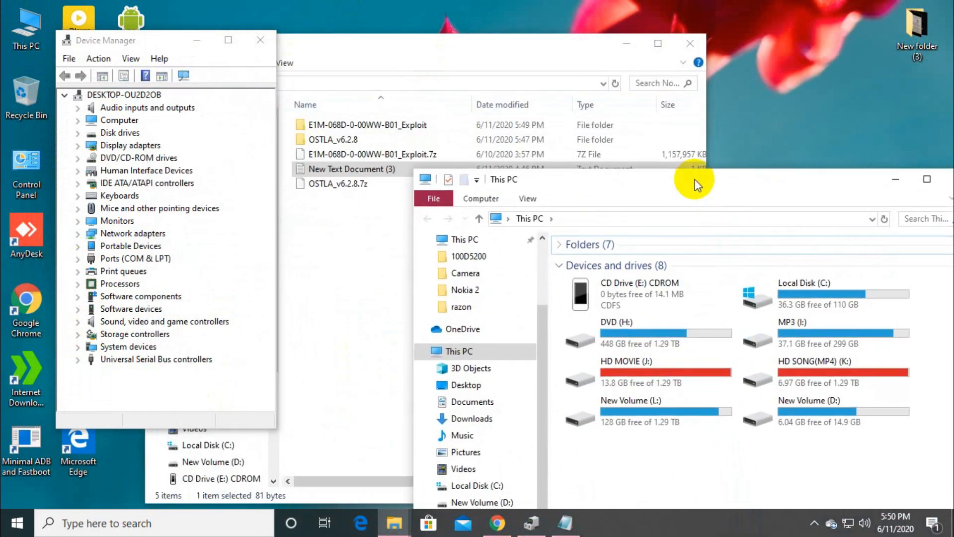
Step: Browse to Local Disk (C:) > Program Files (x86) > OST LA and select the OnlineUpdateTool application
double_click(826, 290)
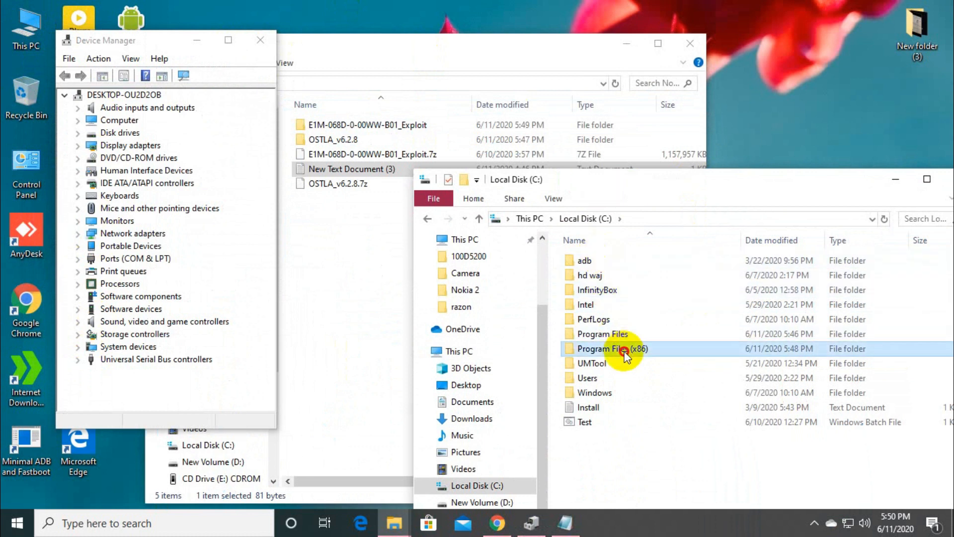
double_click(616, 348)
scroll(607, 422, "down", 1)
double_click(594, 398)
scroll(612, 423, "down", 10)
scroll(583, 442, "down", 12)
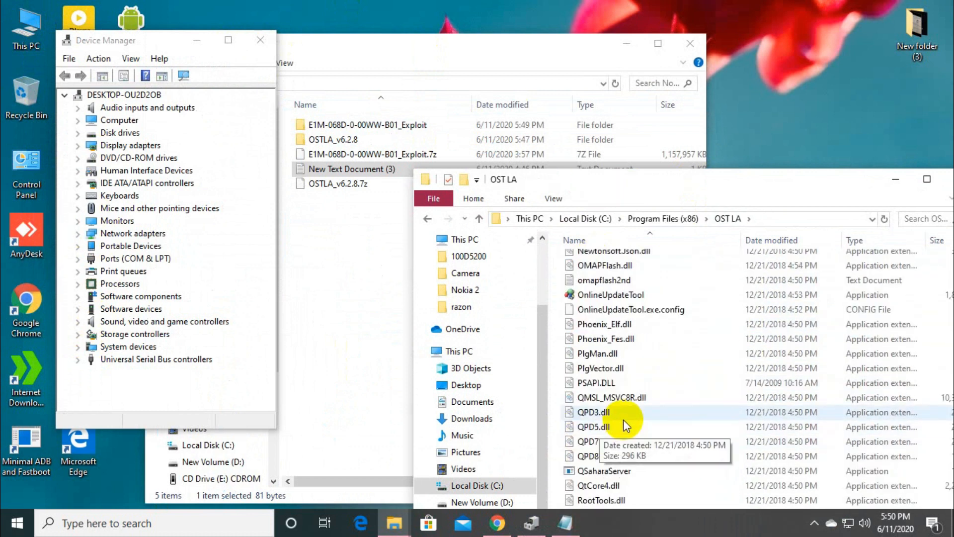
scroll(619, 441, "up", 3)
left_click(620, 257)
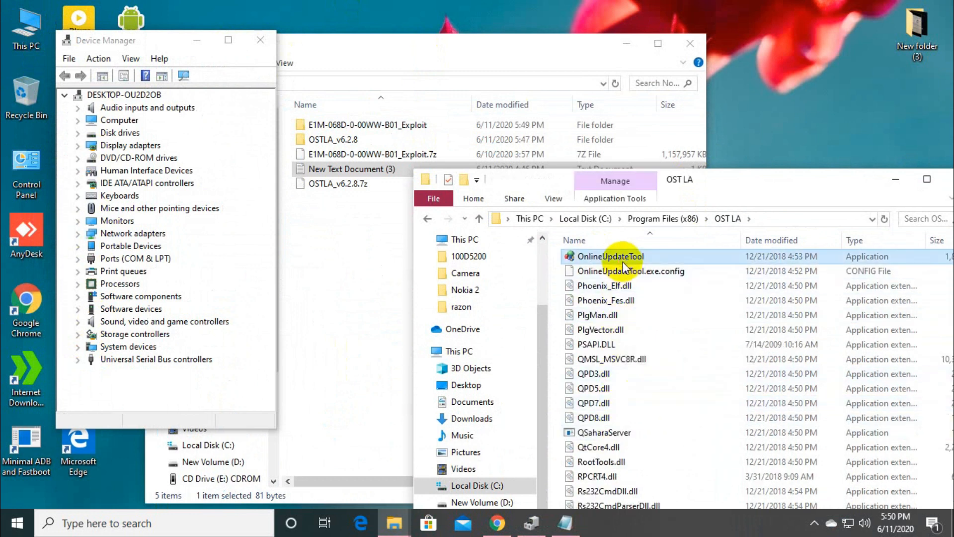
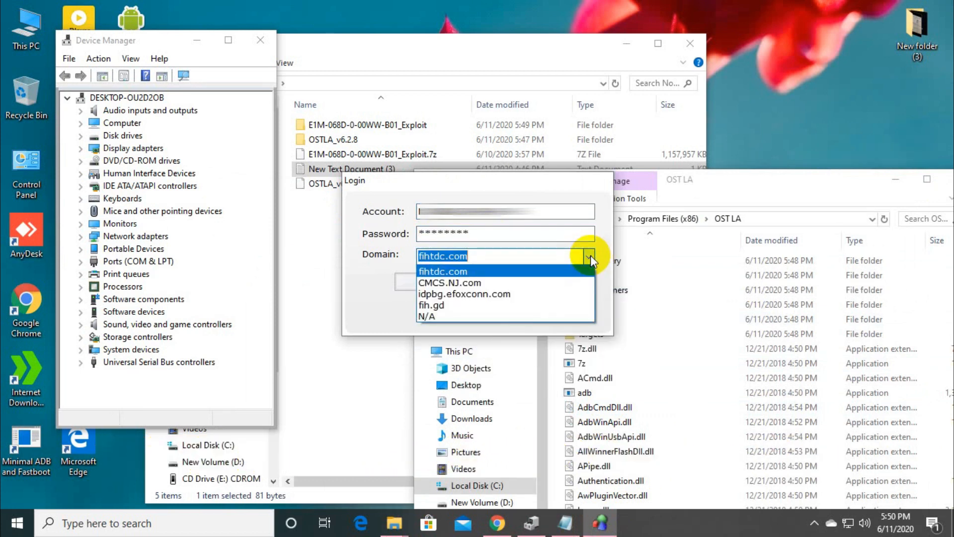
Step: Choose N/A as the login domain and submit the OST LA login dialog
left_click(448, 316)
left_click(448, 285)
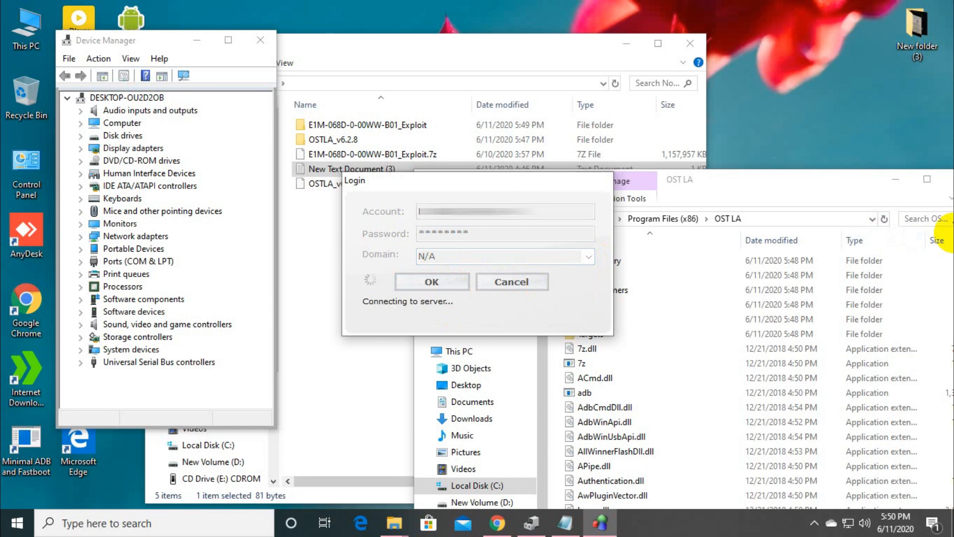
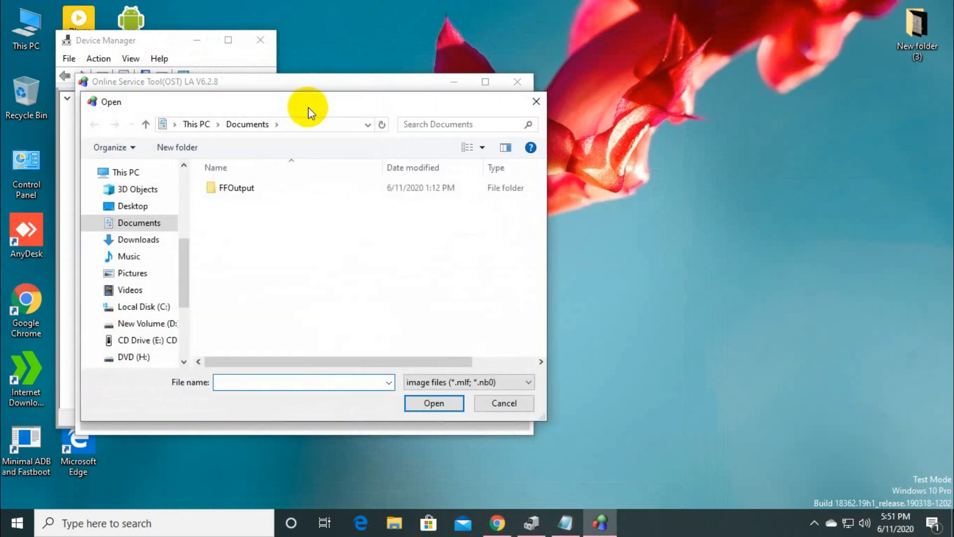
Step: Close the image file dialog and move the OST LA window beside the Device Manager window
left_click(536, 101)
left_click_drag(412, 88, 625, 89)
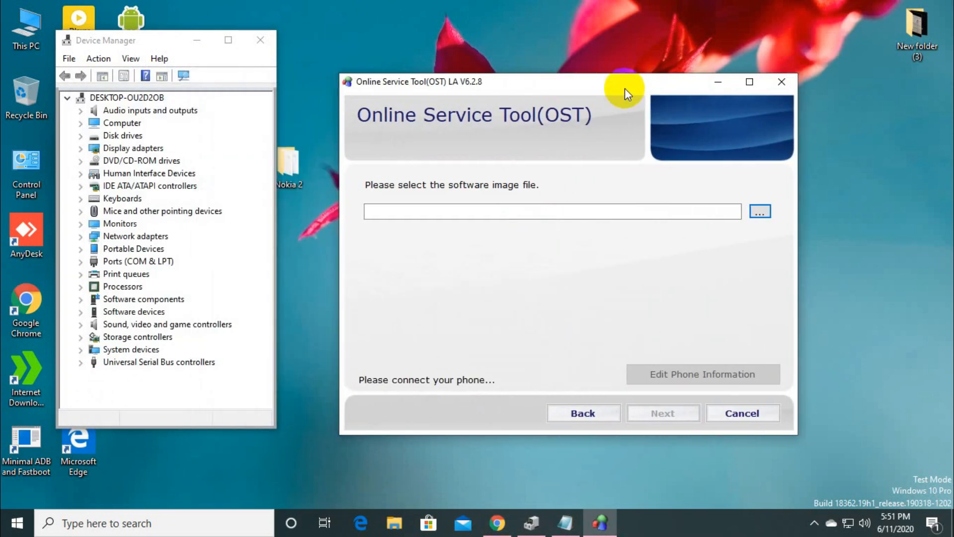
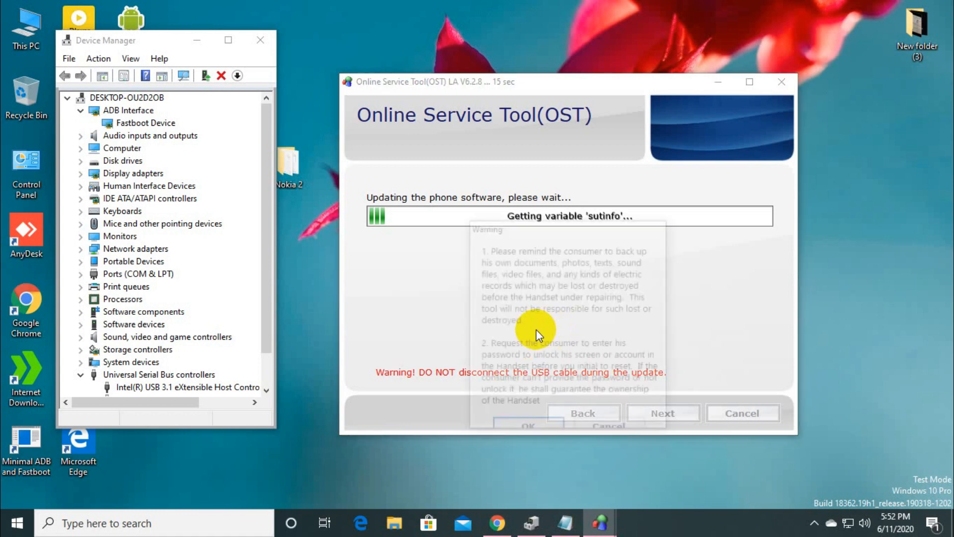
Step: Acknowledge the consumer data backup warning so the phone software update continues
left_click(538, 426)
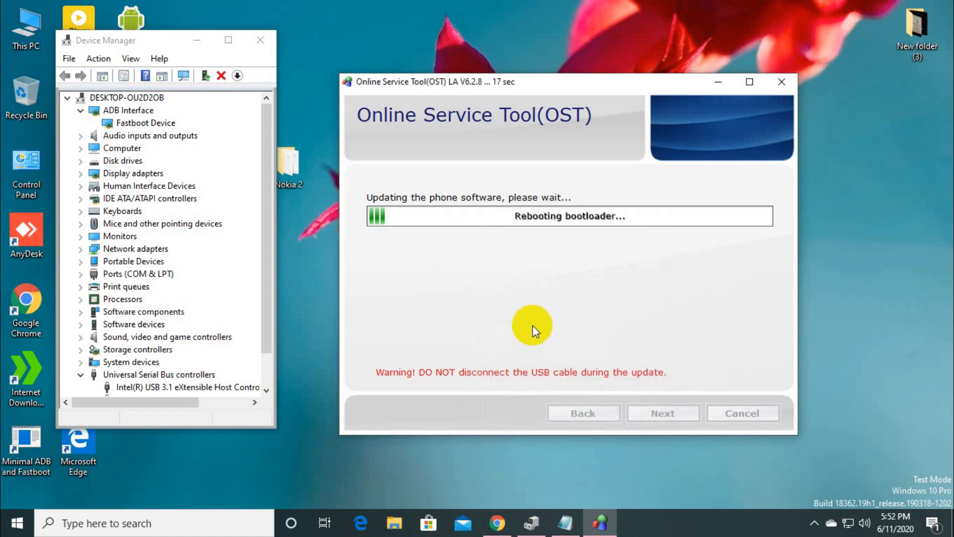